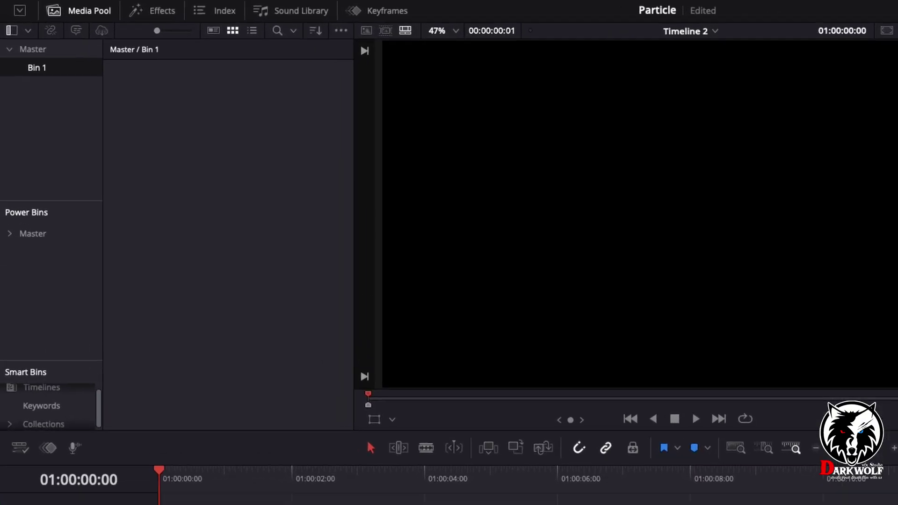
# Step: Focus the empty Bin 1 in the Particle project's Media Pool
pyautogui.click(359, 222)
pyautogui.click(64, 92)
# Step: Create a 60 fps Fusion composition named 'rainy Text' and place it on track V1
pyautogui.rightClick(154, 153)
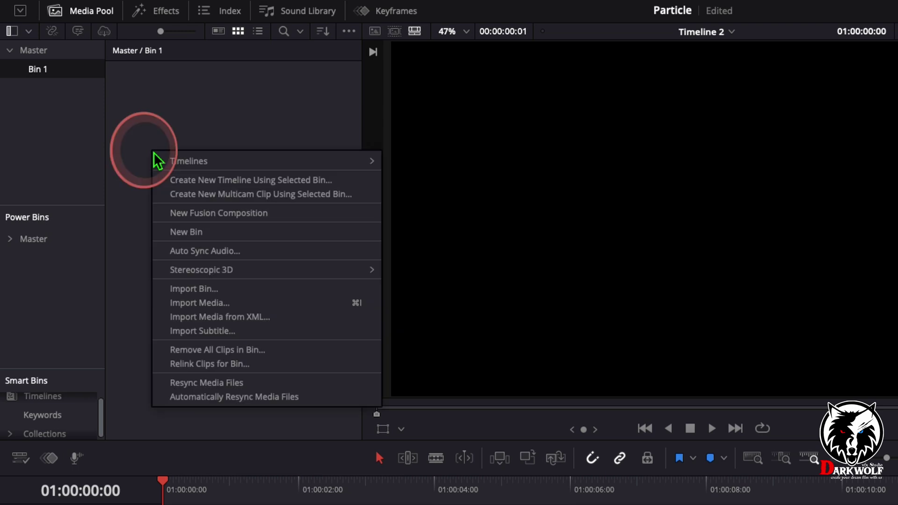
pyautogui.click(276, 214)
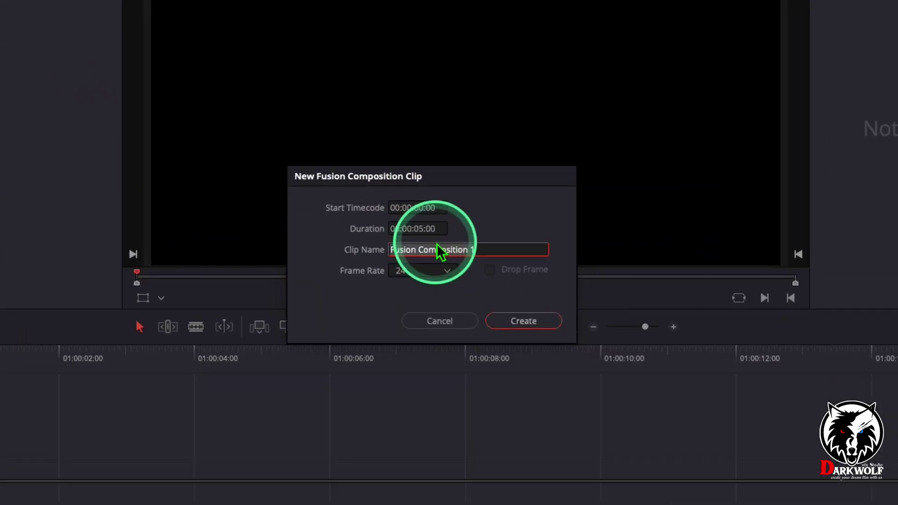
pyautogui.write('nainy Text')
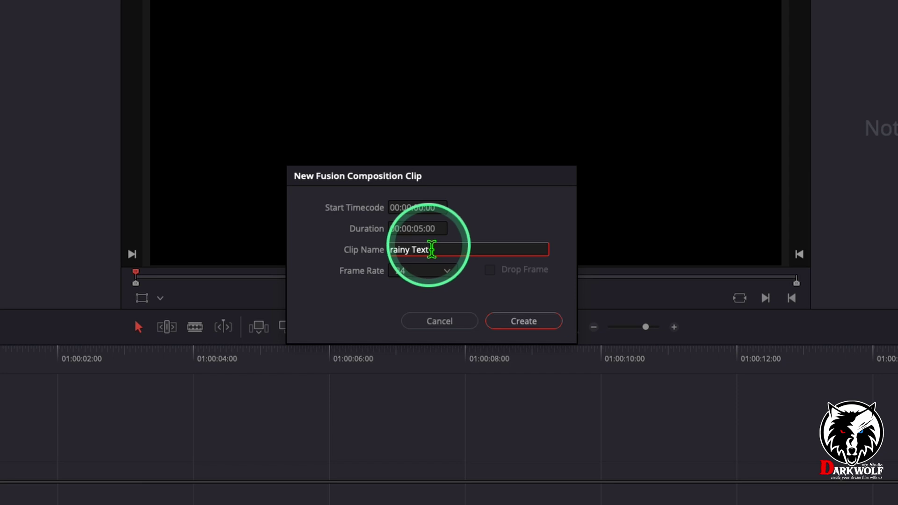
pyautogui.click(414, 276)
pyautogui.scroll(-1, 427, 424)
pyautogui.click(423, 412)
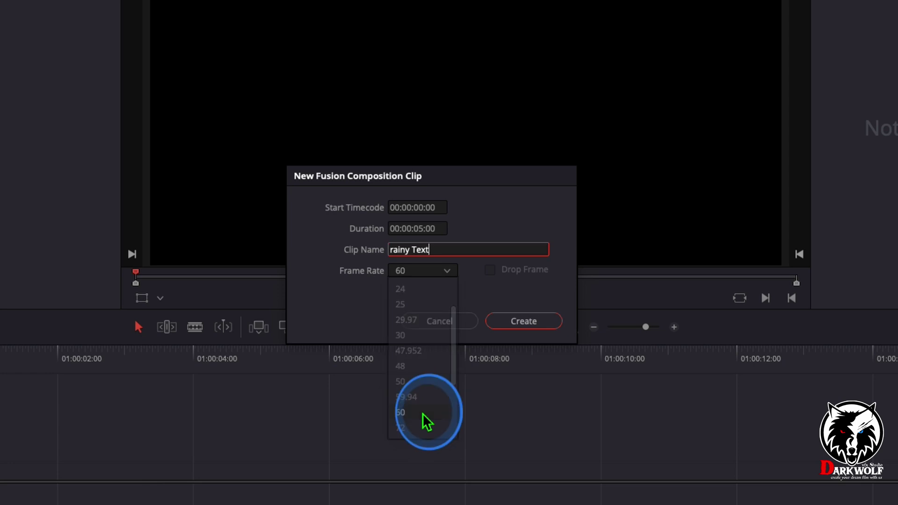
pyautogui.click(524, 321)
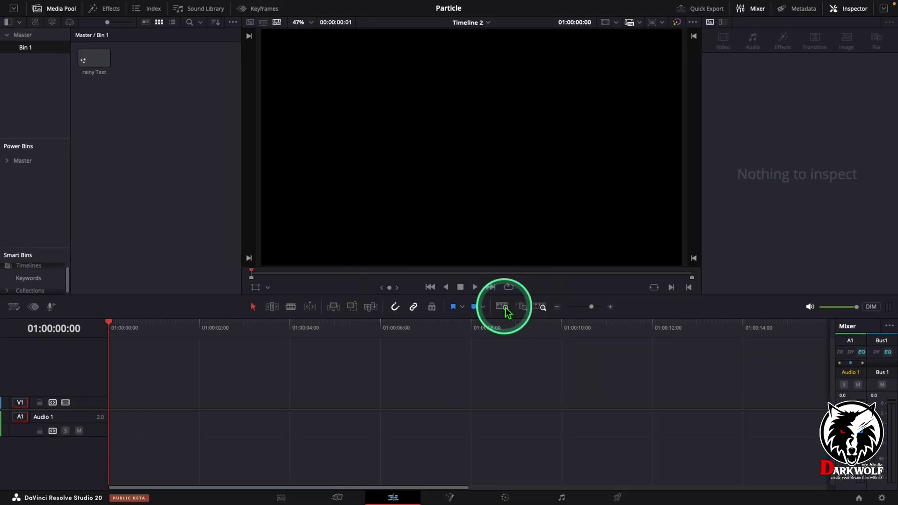
pyautogui.moveTo(91, 61); pyautogui.dragTo(118, 415)
pyautogui.moveTo(195, 410); pyautogui.dragTo(208, 409)
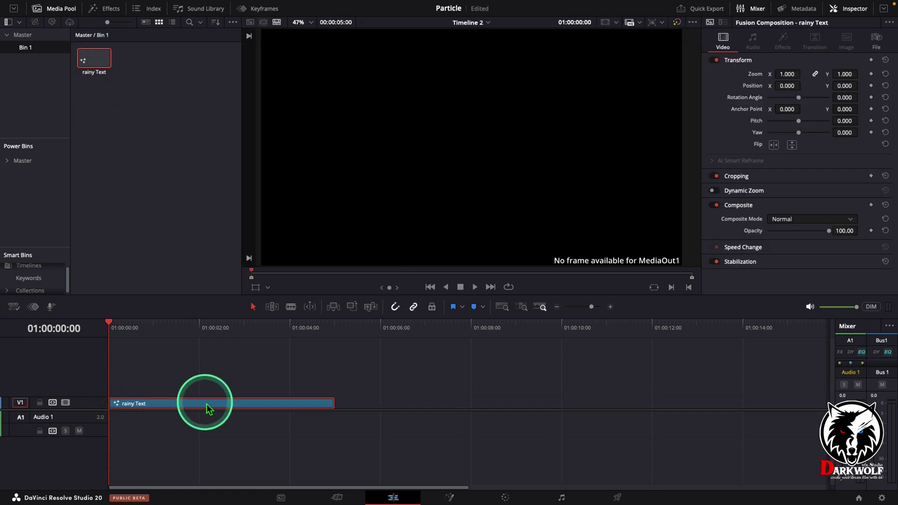
# Step: On the Fusion page, lower MediaOut1 and add a single Text+ node, Text1
pyautogui.click(446, 501)
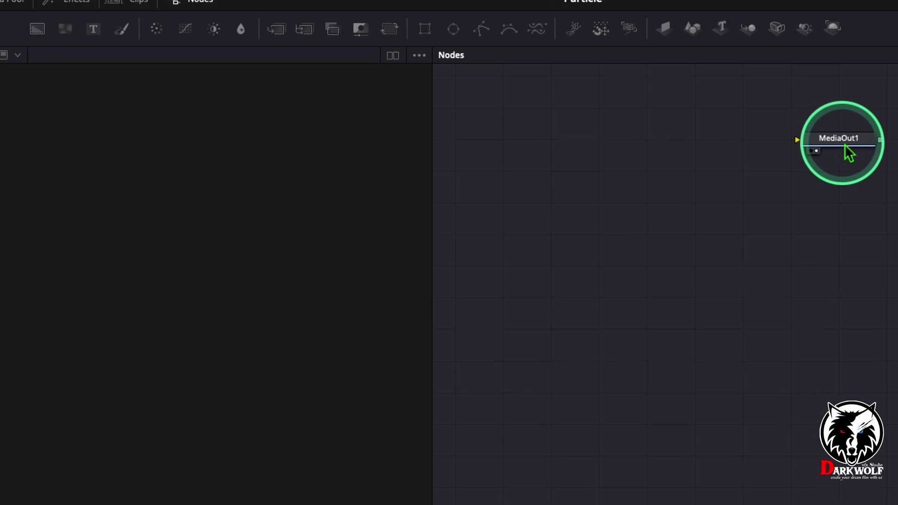
pyautogui.moveTo(622, 105); pyautogui.dragTo(532, 334)
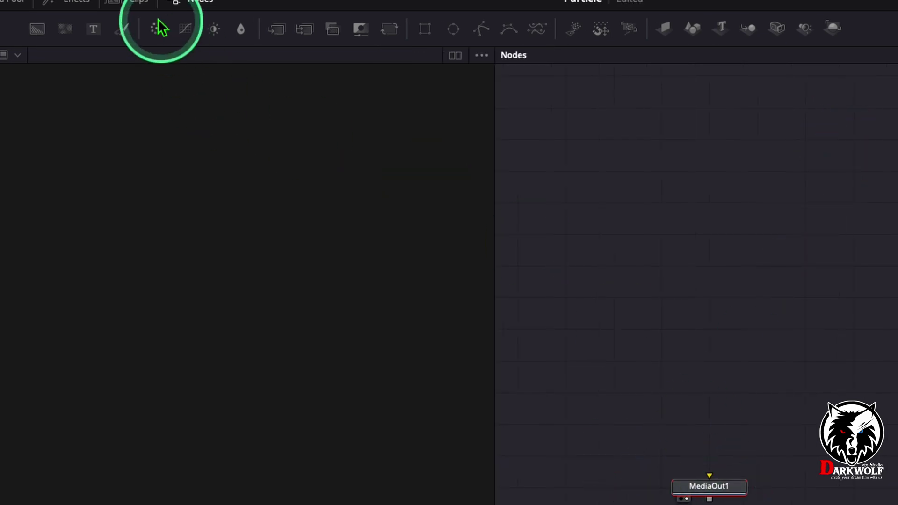
pyautogui.moveTo(94, 29); pyautogui.dragTo(592, 263)
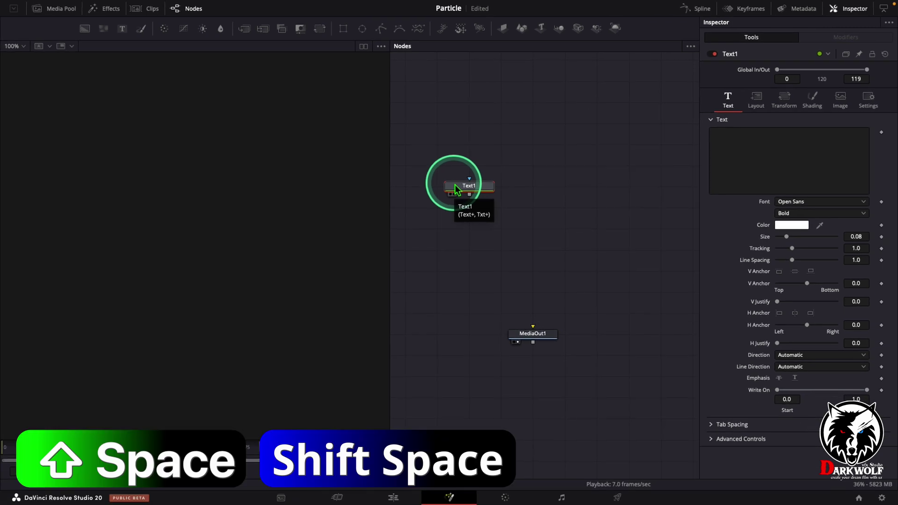
pyautogui.hotkey('shift', 'space')
pyautogui.write('text')
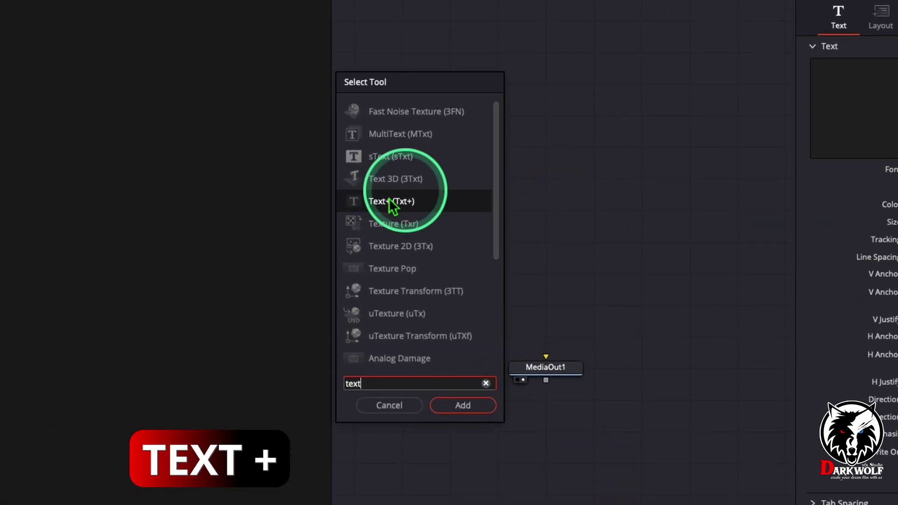
pyautogui.click(460, 409)
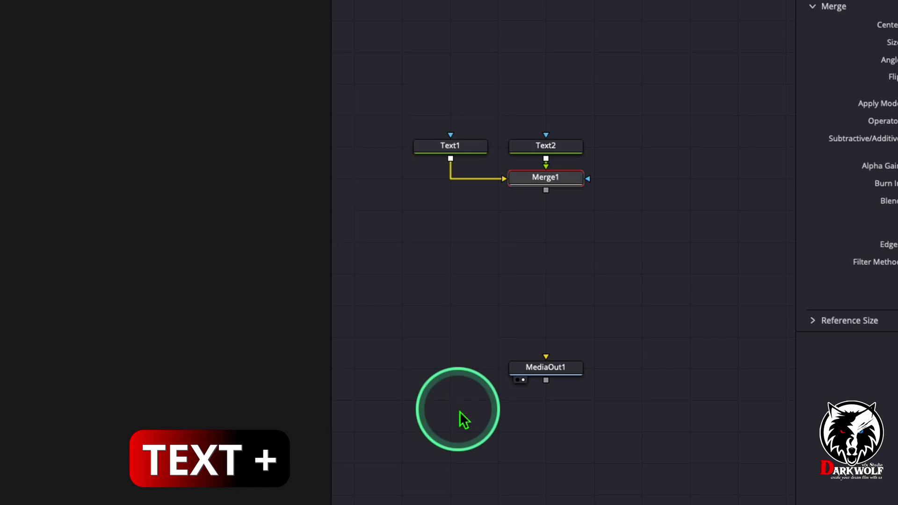
pyautogui.hotkey('ctrl', 'z')
pyautogui.click(472, 160)
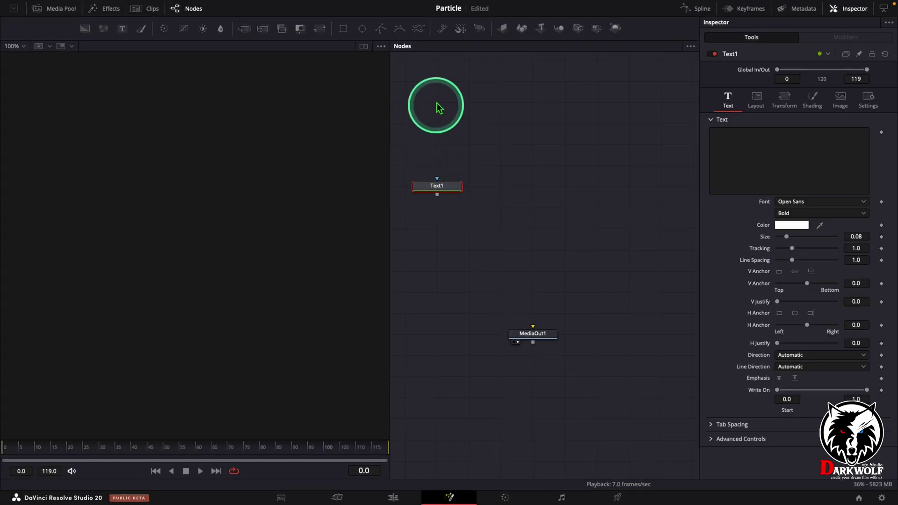
# Step: Add a pEmitter1 node beside Text1 in the node graph
pyautogui.moveTo(442, 28); pyautogui.dragTo(527, 129)
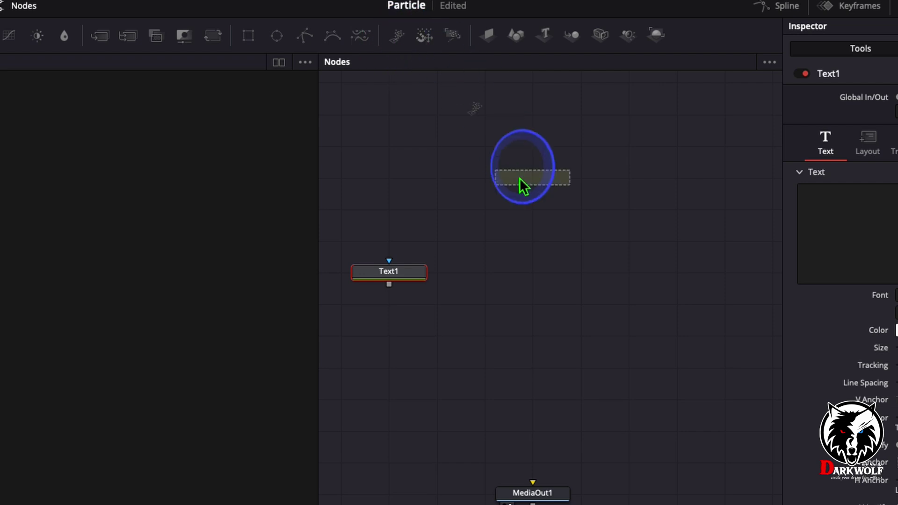
pyautogui.moveTo(524, 186); pyautogui.dragTo(517, 281)
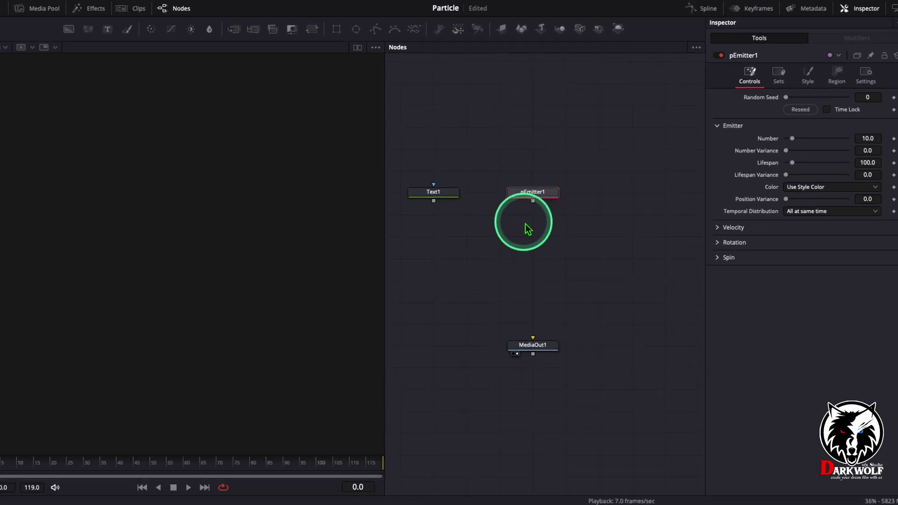
pyautogui.hotkey('shift', 'space')
pyautogui.write('text')
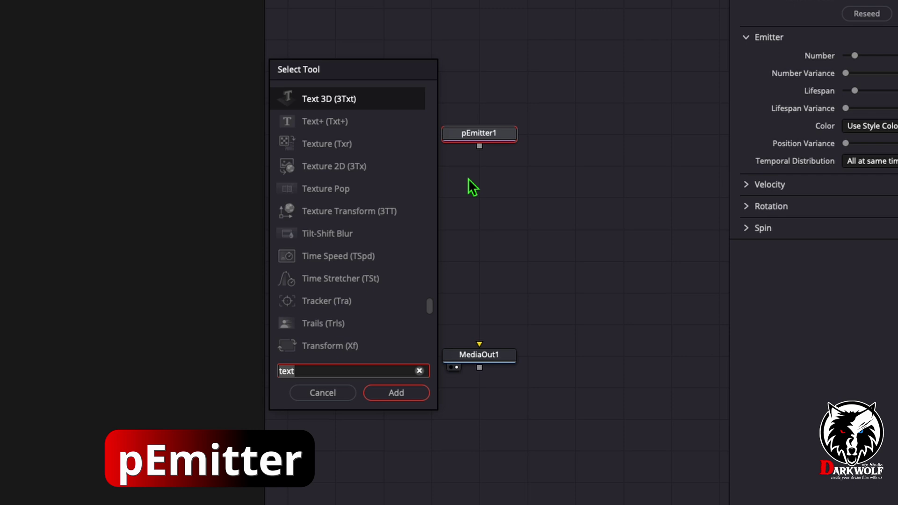
pyautogui.write('pemi')
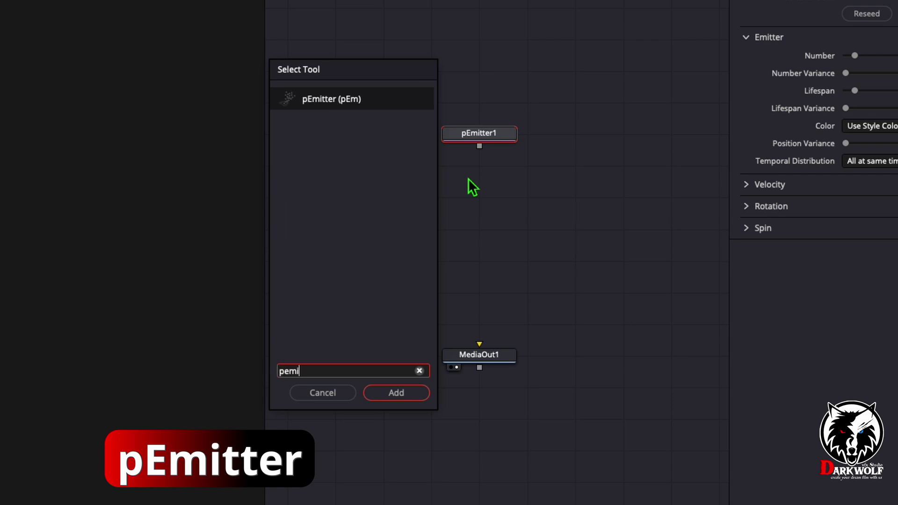
pyautogui.press('Return')
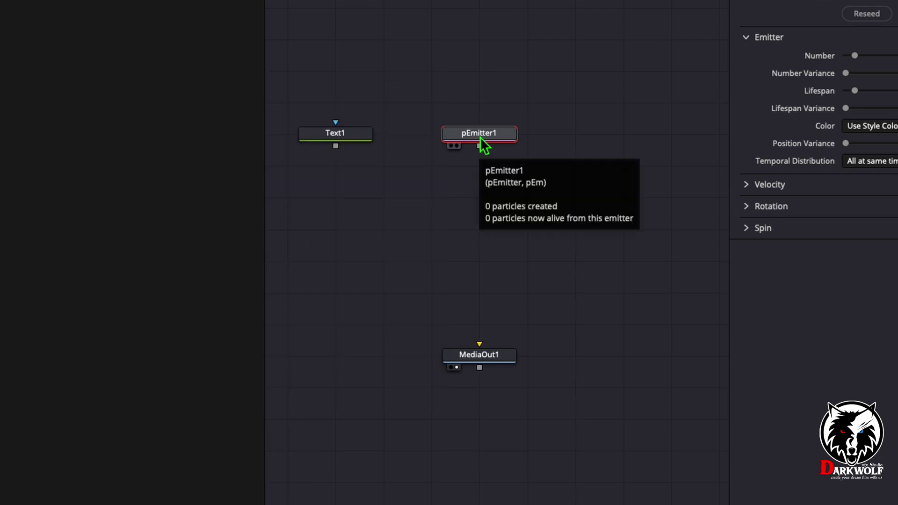
# Step: Chain pDirectionalForce1 and pTurbulence1 below pEmitter1
pyautogui.hotkey('shift', 'space')
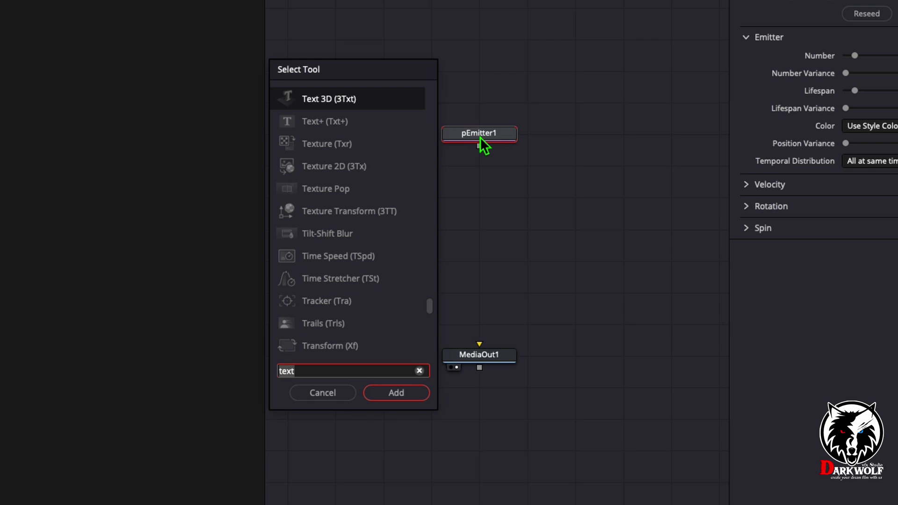
pyautogui.write('pdire')
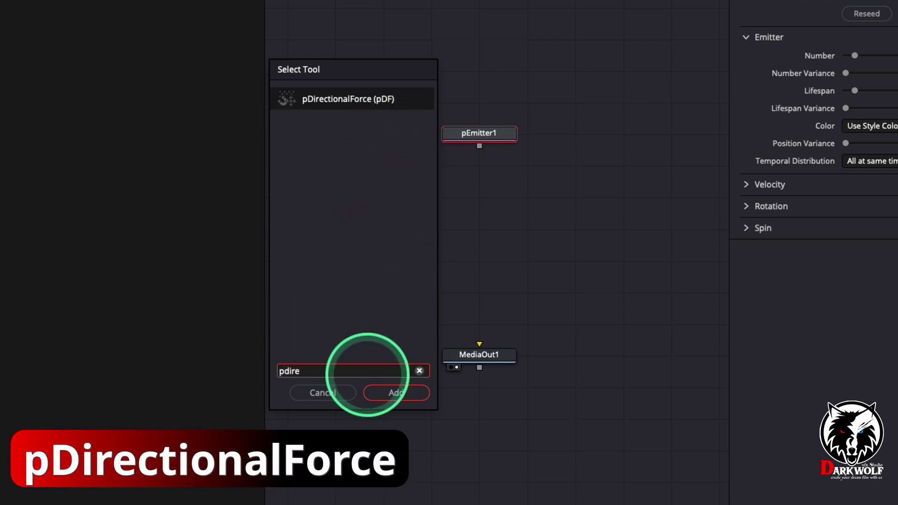
pyautogui.click(400, 394)
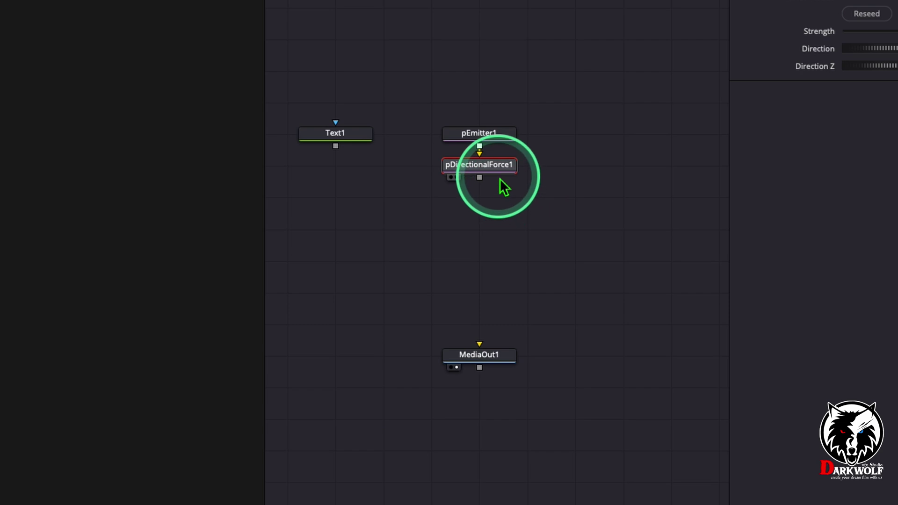
pyautogui.hotkey('shift', 'space')
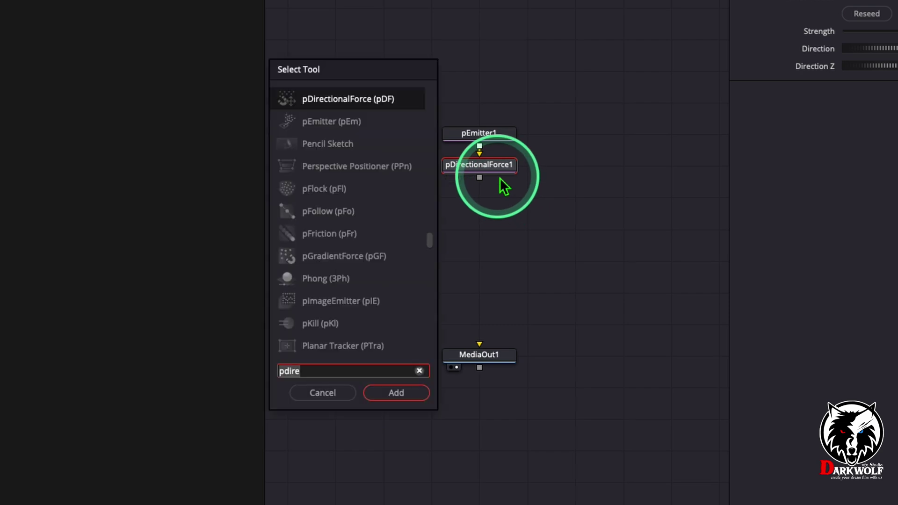
pyautogui.write('ptur')
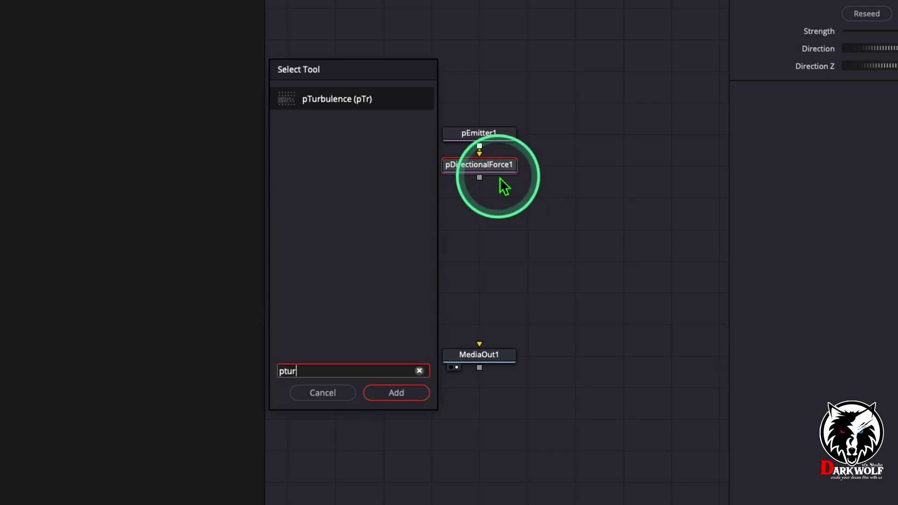
pyautogui.press('Return')
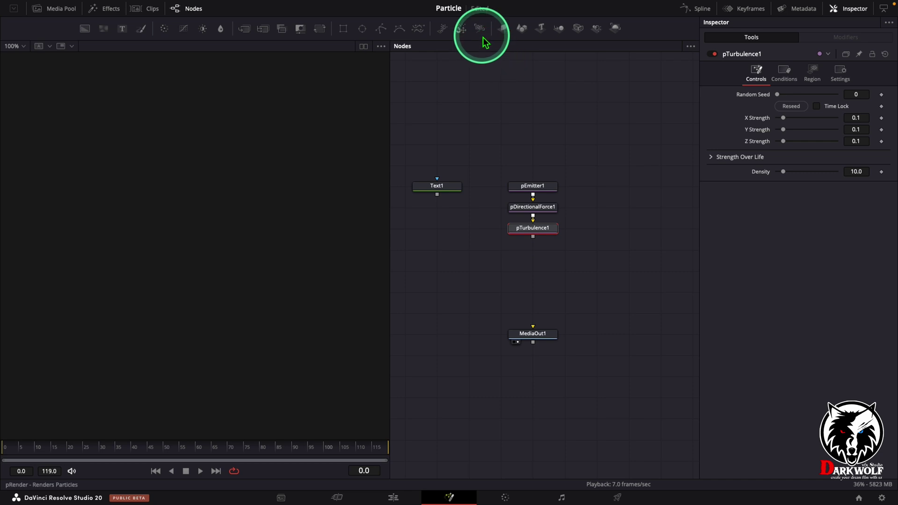
# Step: Add a pRender1 node below pTurbulence1 to finish the particle chain
pyautogui.click(484, 32)
pyautogui.hotkey('shift', 'space')
pyautogui.write('ptur')
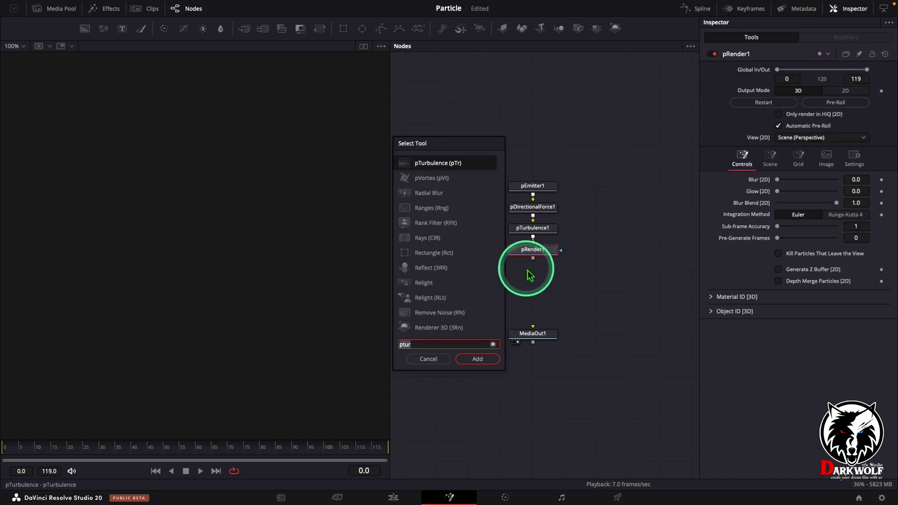
pyautogui.press('Return')
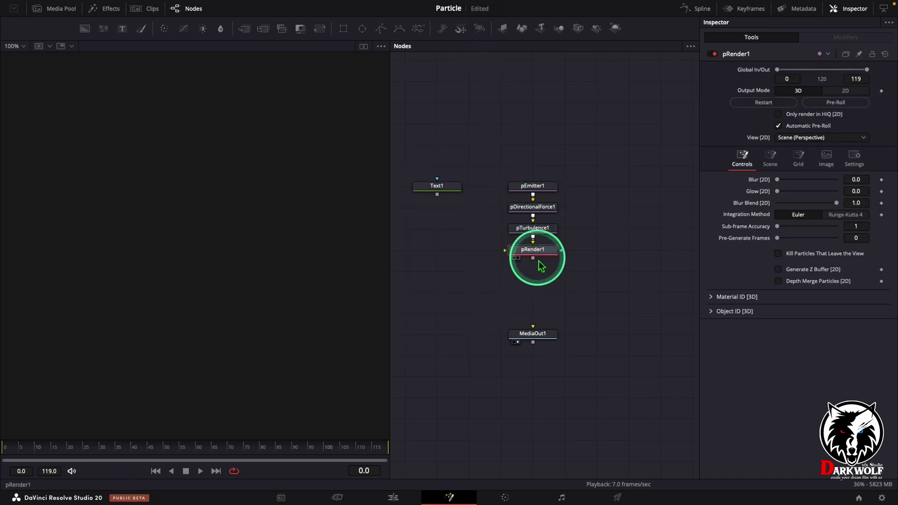
# Step: Wire pRender1 into MediaOut1 and move MediaOut1 further down the graph
pyautogui.moveTo(534, 260); pyautogui.dragTo(536, 340)
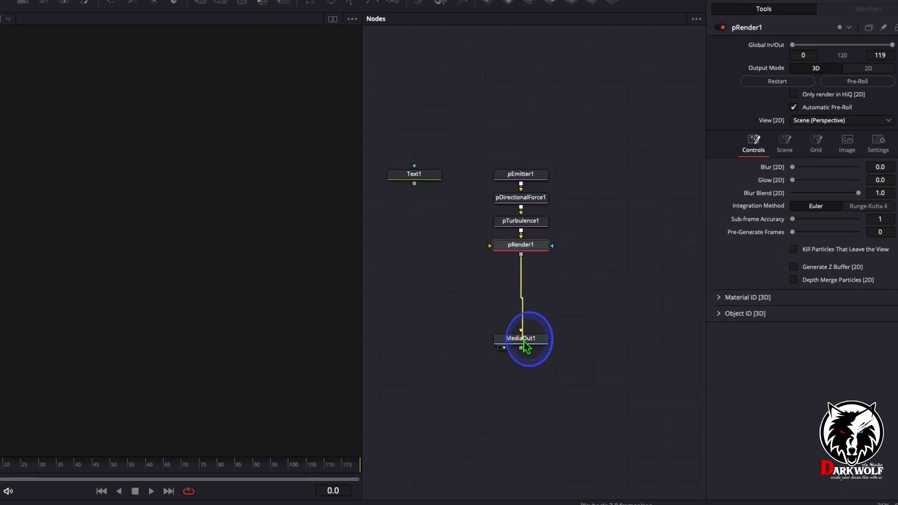
pyautogui.moveTo(487, 367); pyautogui.dragTo(486, 464)
pyautogui.click(482, 136)
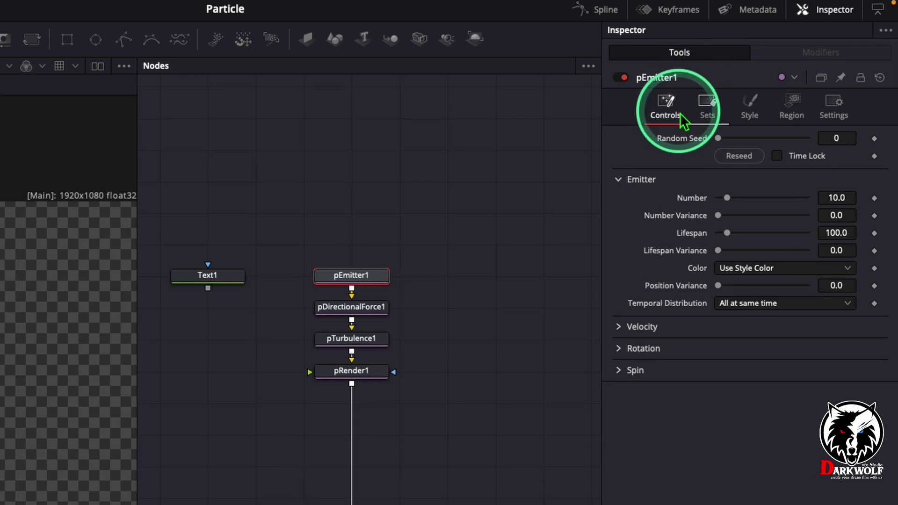
# Step: Set pEmitter1's region to Bitmap fed by Text1, and enter DARKWOLF as Text1's text
pyautogui.click(792, 112)
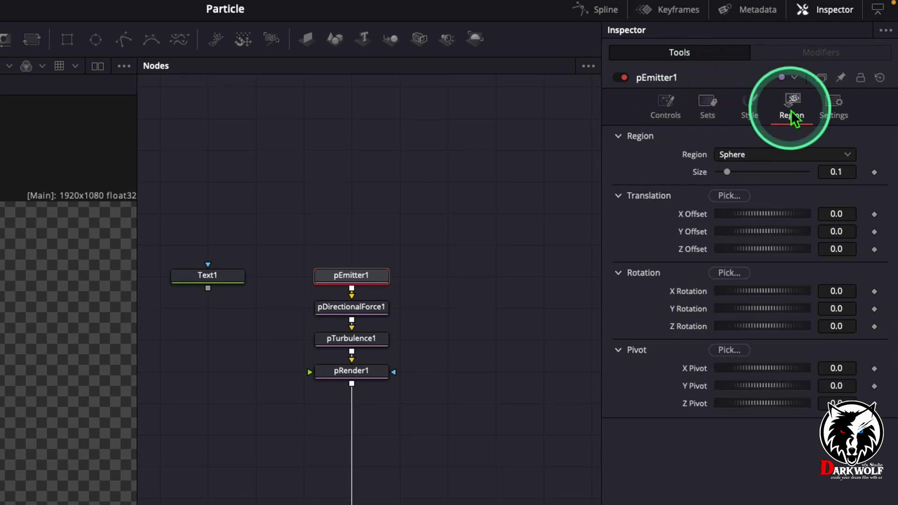
pyautogui.click(747, 156)
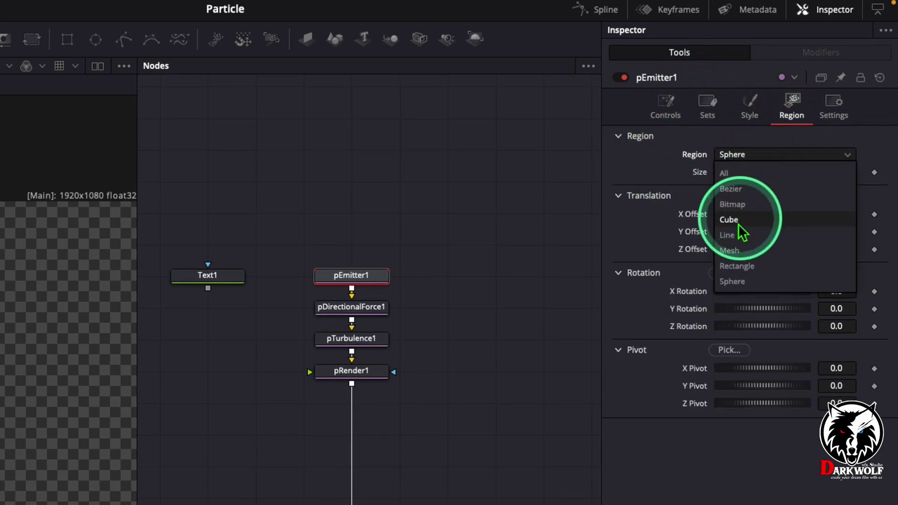
pyautogui.click(744, 210)
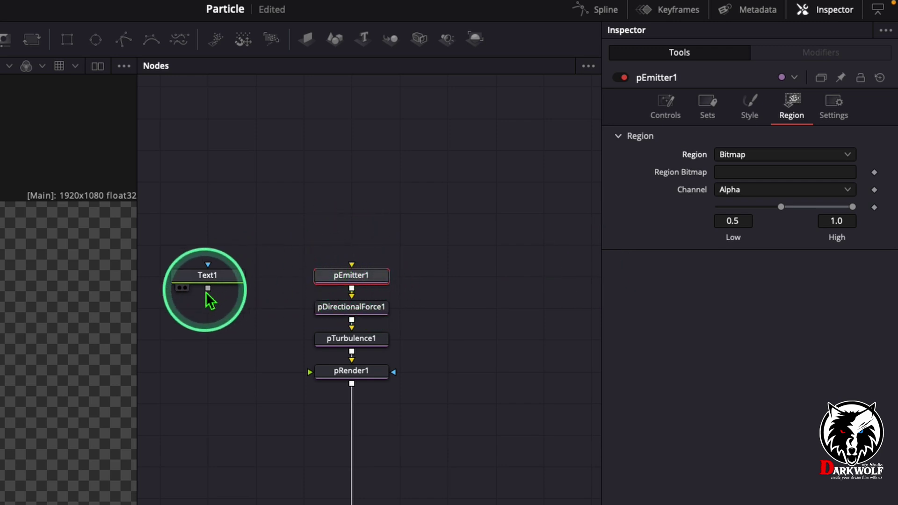
pyautogui.moveTo(208, 289); pyautogui.dragTo(347, 277)
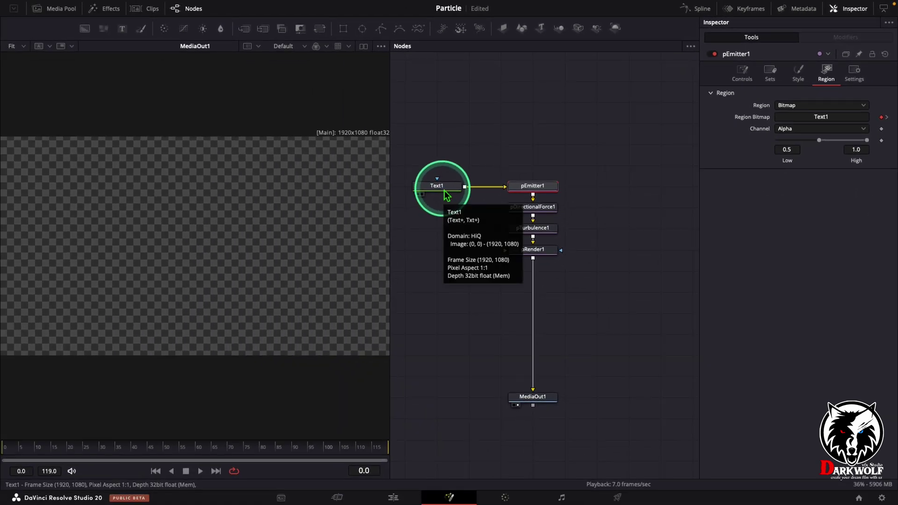
pyautogui.click(445, 190)
pyautogui.click(781, 162)
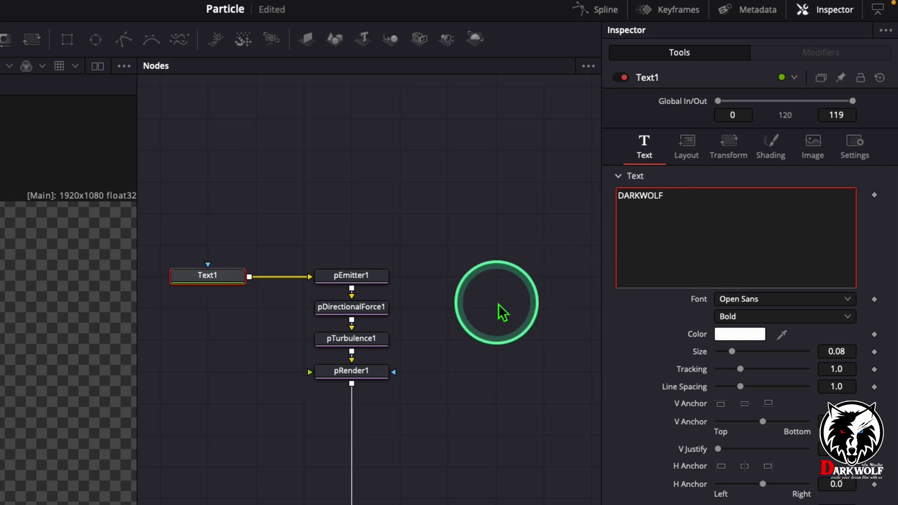
# Step: Switch pEmitter1's particle style to Point Cluster
pyautogui.click(237, 279)
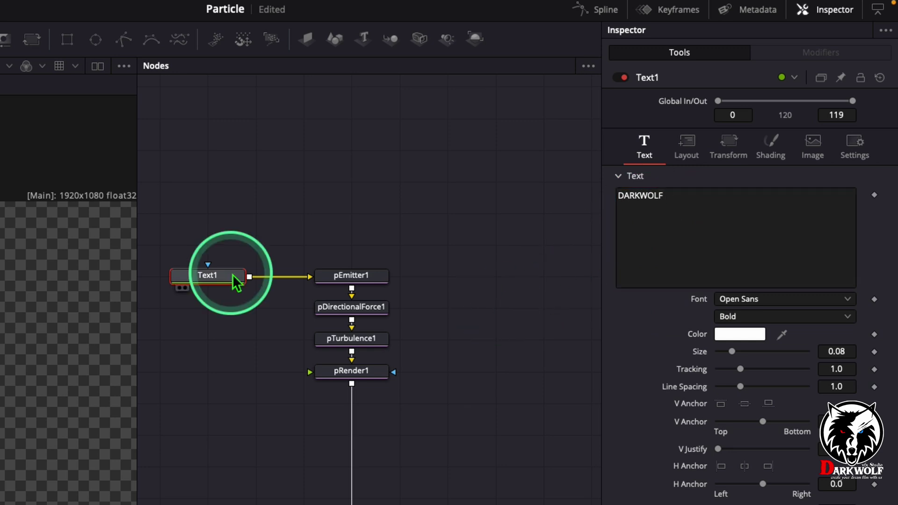
pyautogui.click(341, 280)
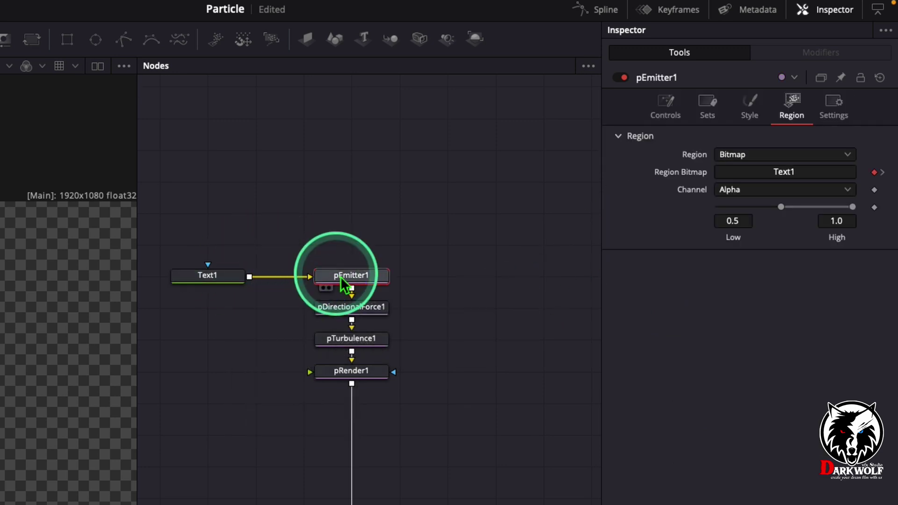
pyautogui.click(661, 117)
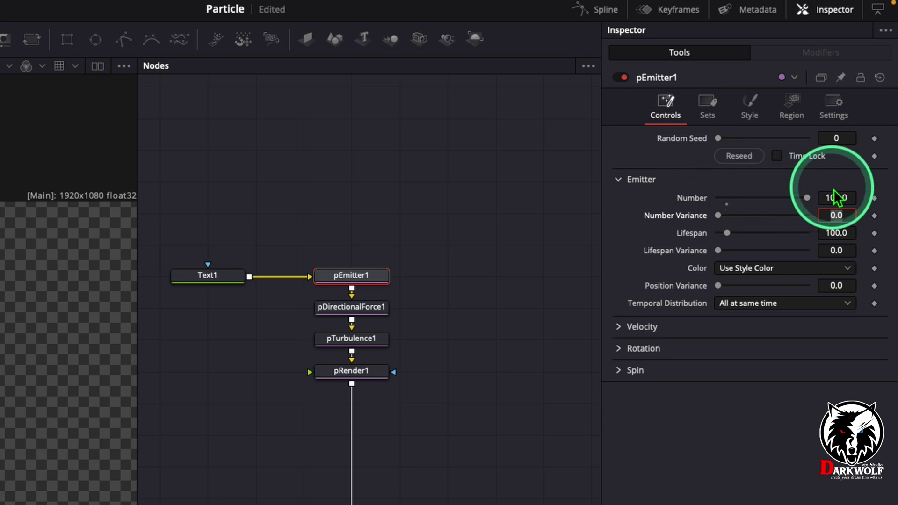
pyautogui.click(749, 108)
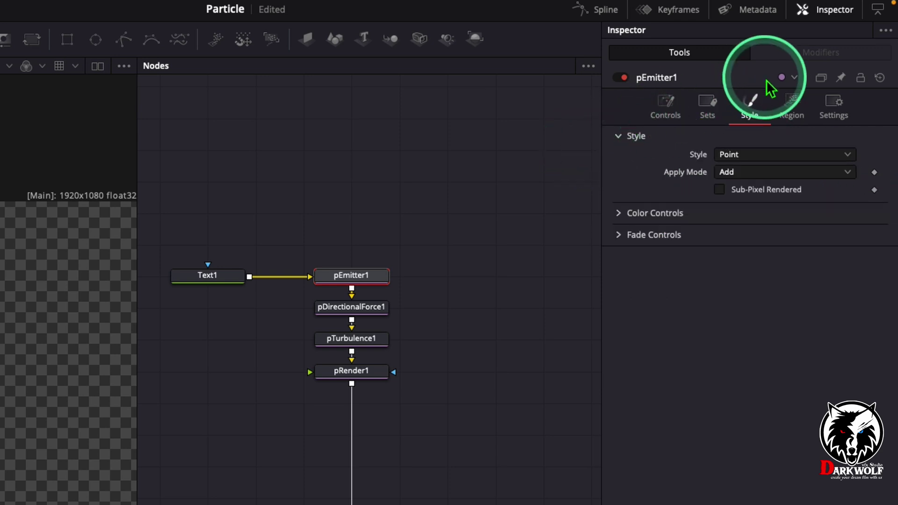
pyautogui.click(734, 157)
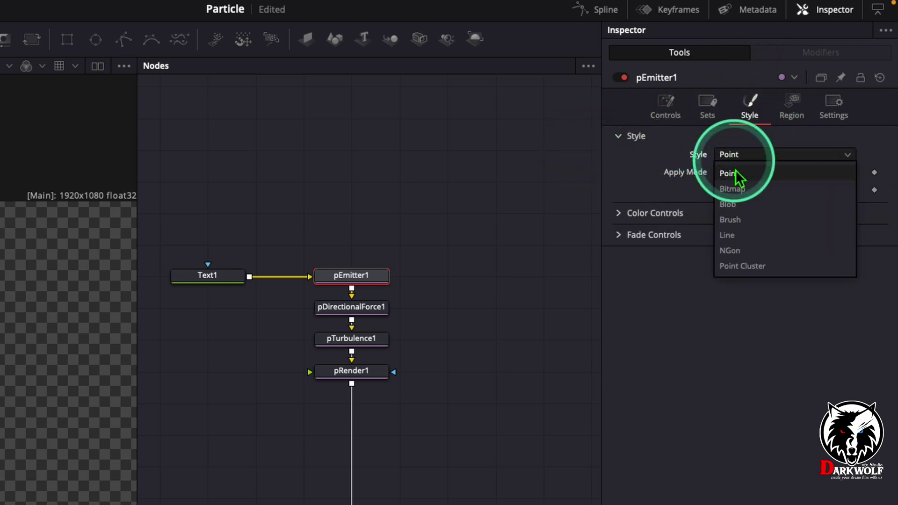
pyautogui.click(740, 267)
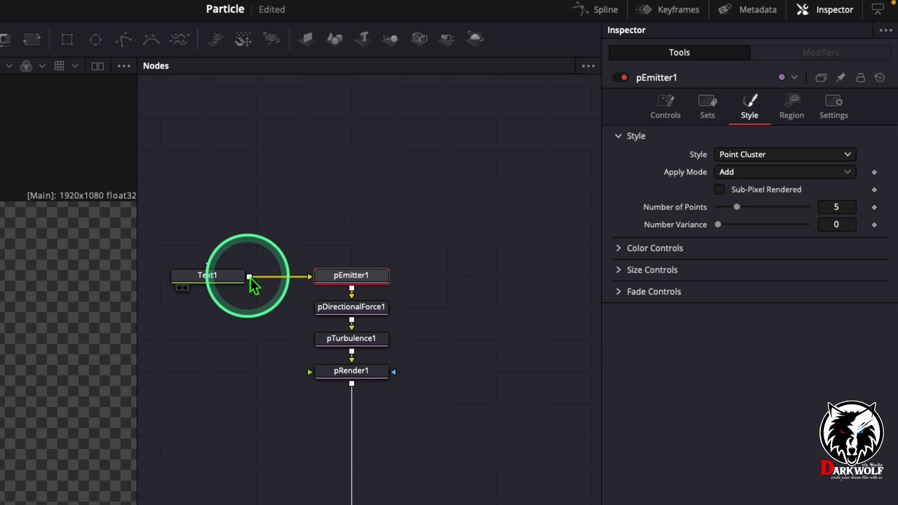
# Step: Merge Text1 with pRender1 into Merge1, swap its inputs, and stop playback
pyautogui.moveTo(251, 281); pyautogui.dragTo(384, 442)
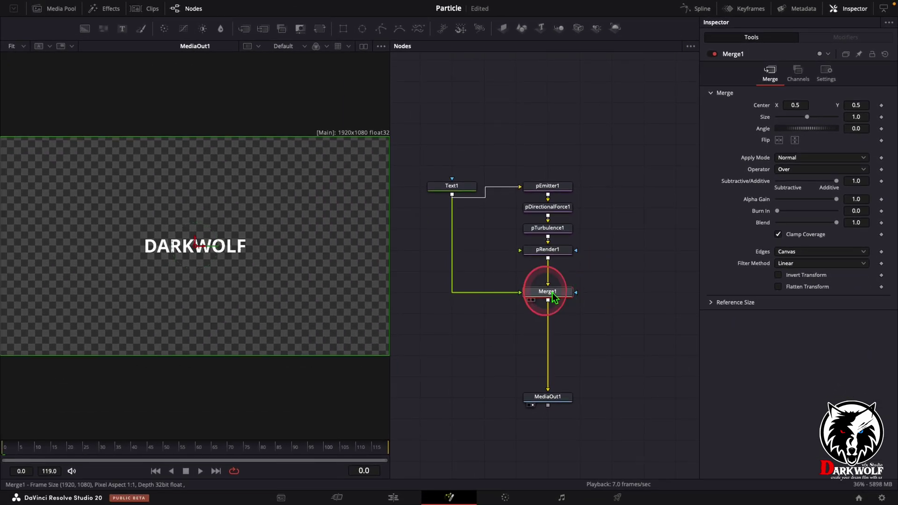
pyautogui.rightClick(554, 298)
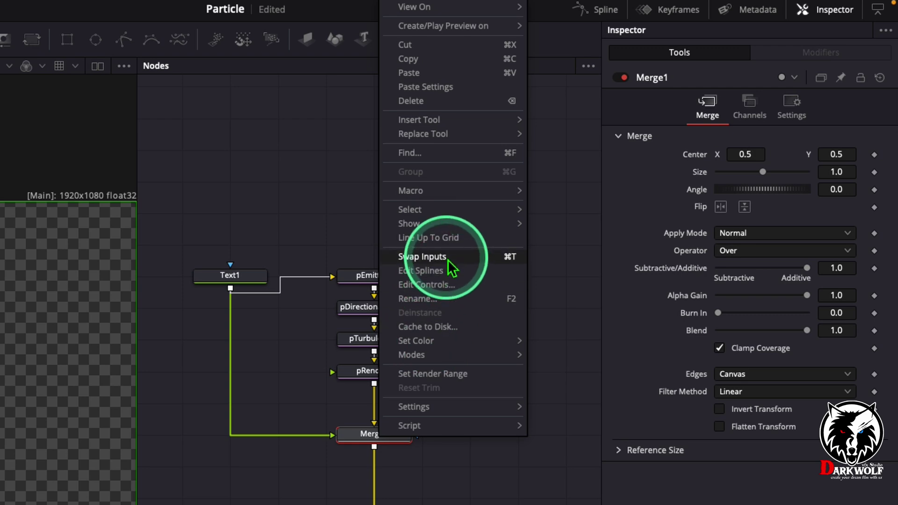
pyautogui.click(448, 260)
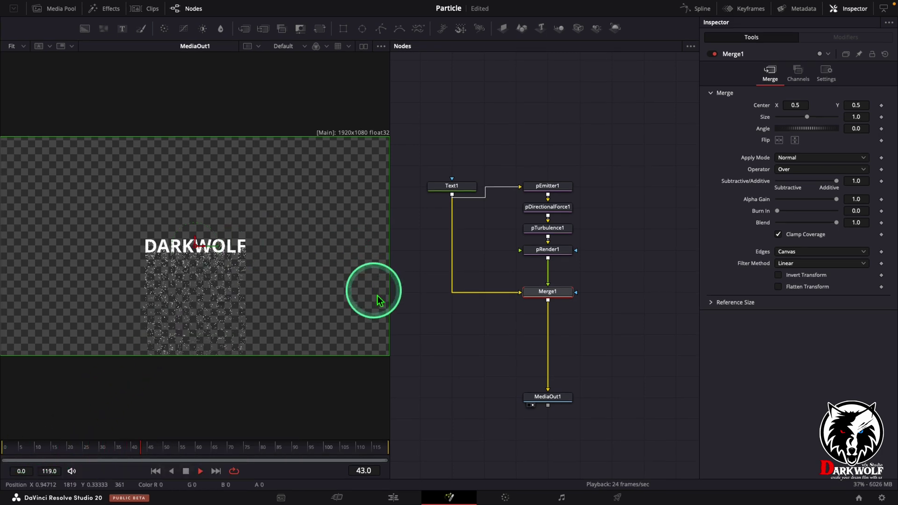
pyautogui.press('space')
# Step: Enlarge DARKWOLF to size 0.1732, raise it in the frame, and lower Merge1 in the graph
pyautogui.click(452, 186)
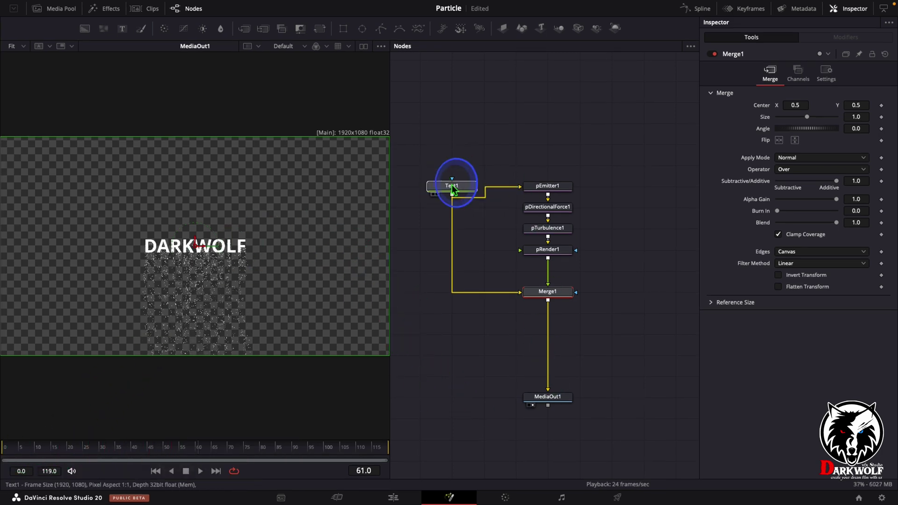
pyautogui.moveTo(787, 240); pyautogui.dragTo(798, 242)
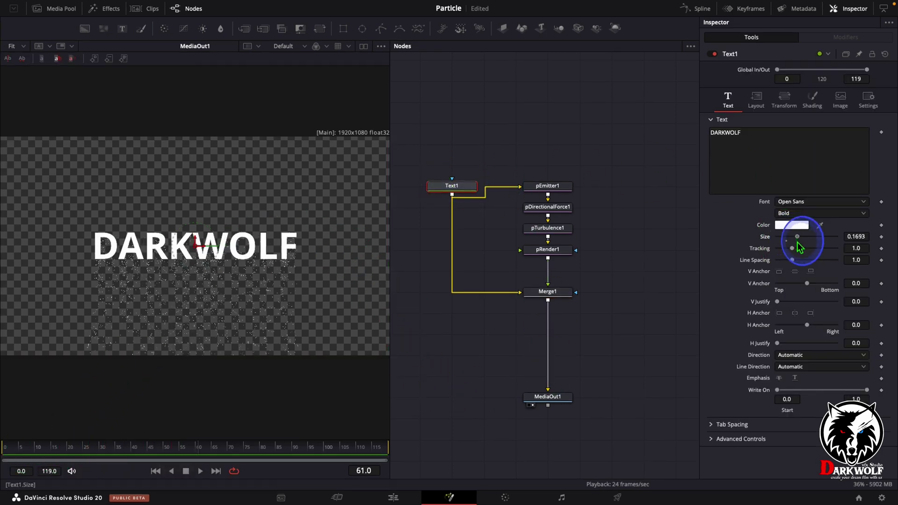
pyautogui.moveTo(195, 244); pyautogui.dragTo(199, 198)
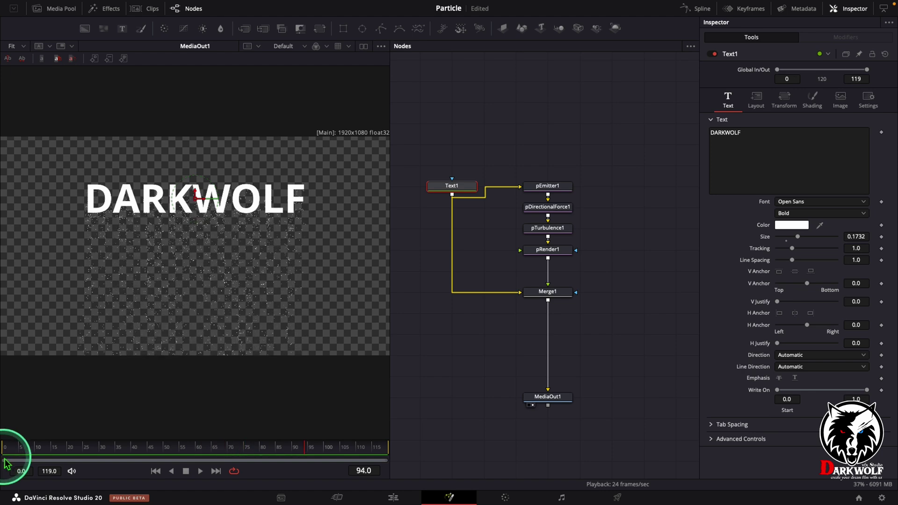
pyautogui.moveTo(548, 292); pyautogui.dragTo(545, 332)
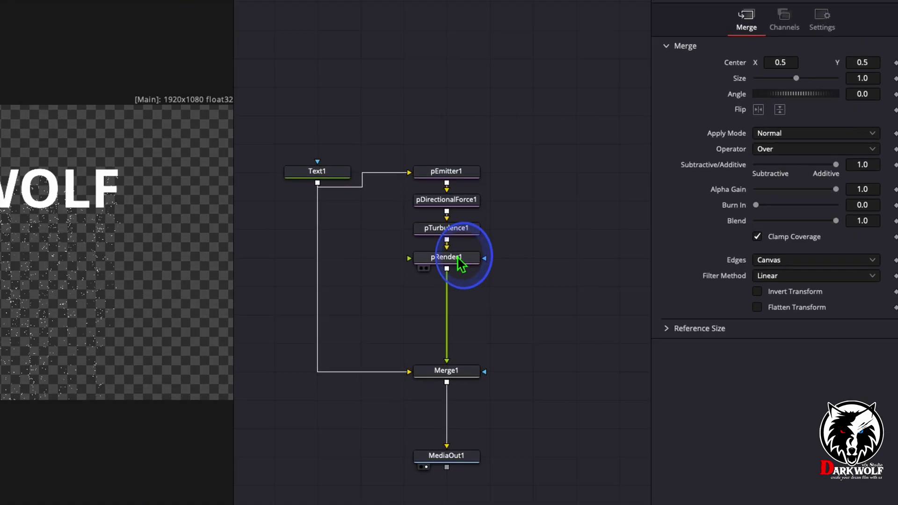
# Step: Add a MotionBlur1 node after pRender1
pyautogui.click(460, 263)
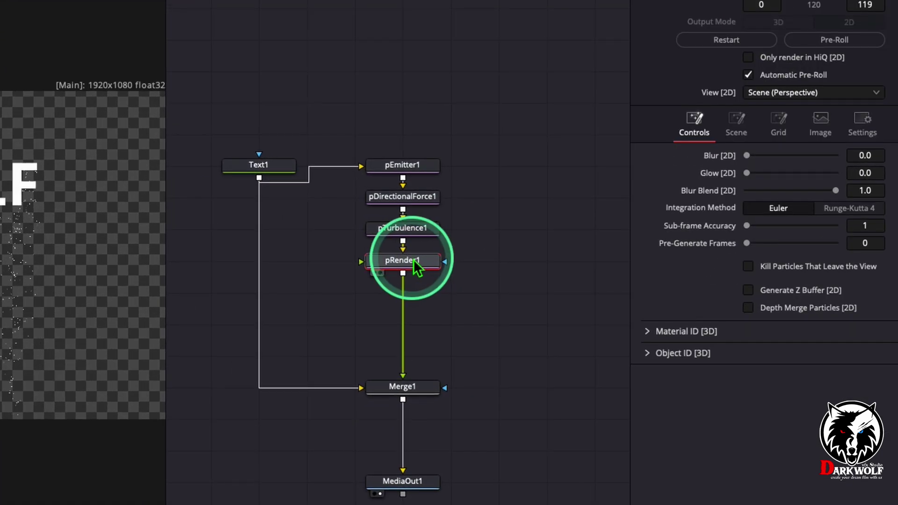
pyautogui.hotkey('shift', 'space')
pyautogui.write('motion')
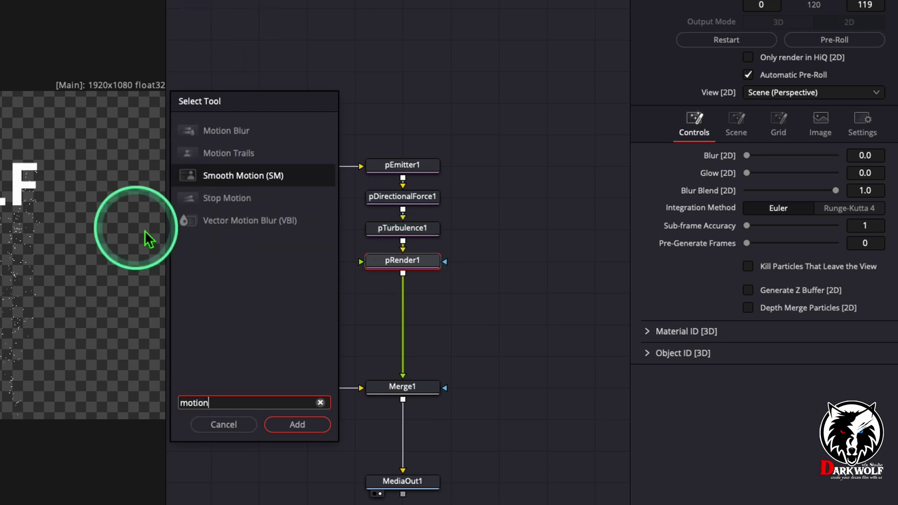
pyautogui.click(255, 133)
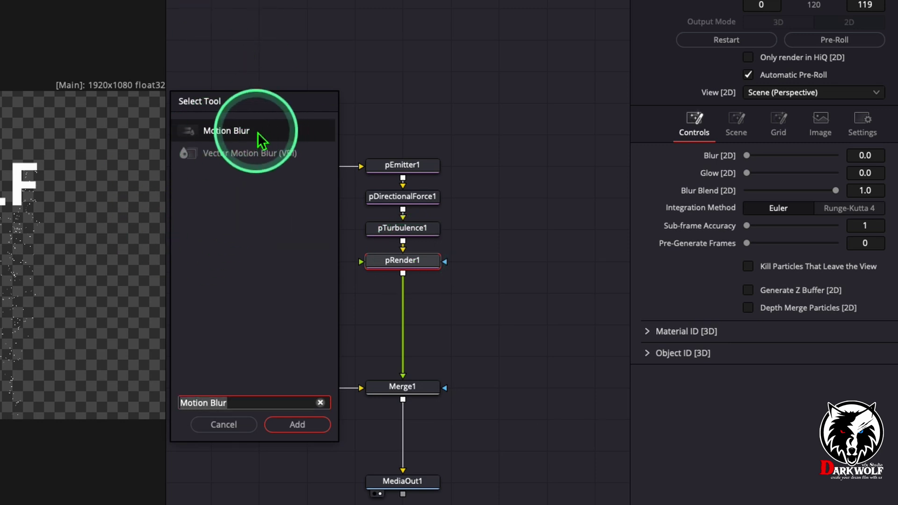
pyautogui.click(297, 425)
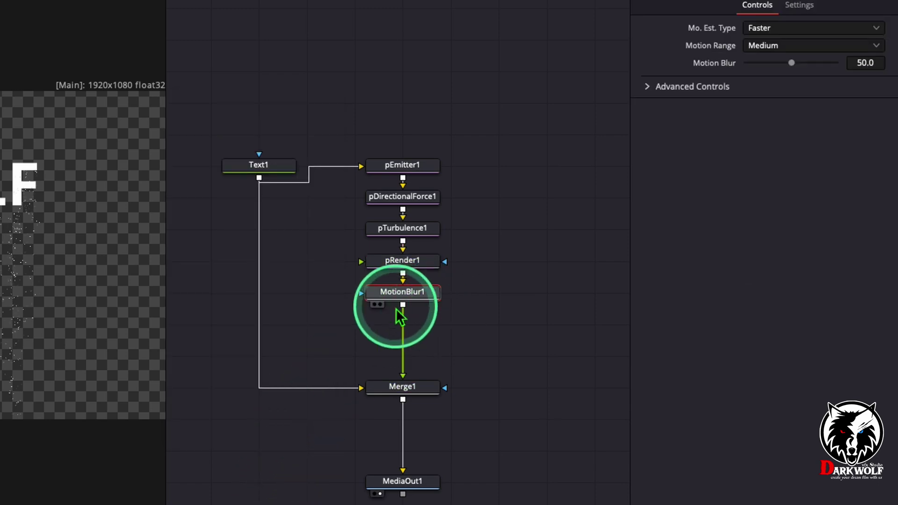
pyautogui.click(403, 294)
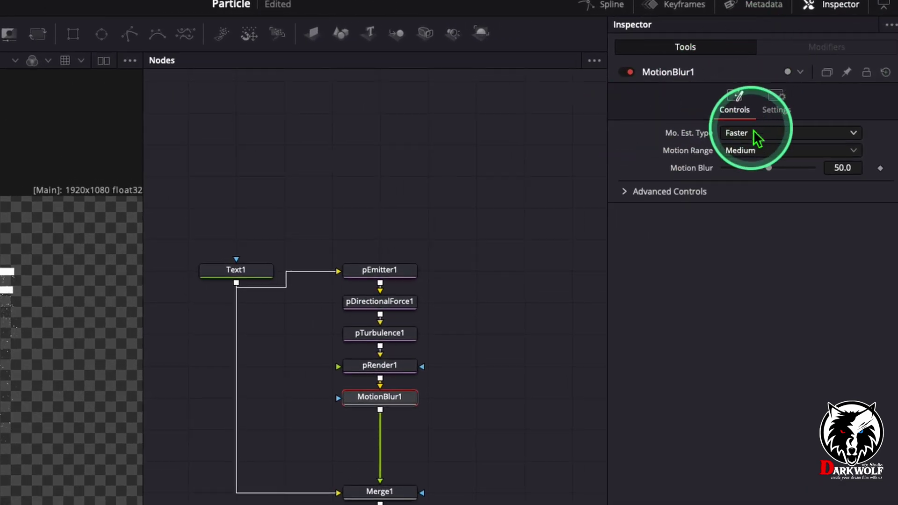
# Step: Set MotionBlur1 to Better estimation, Large motion range and Motion Blur 100.0
pyautogui.click(757, 135)
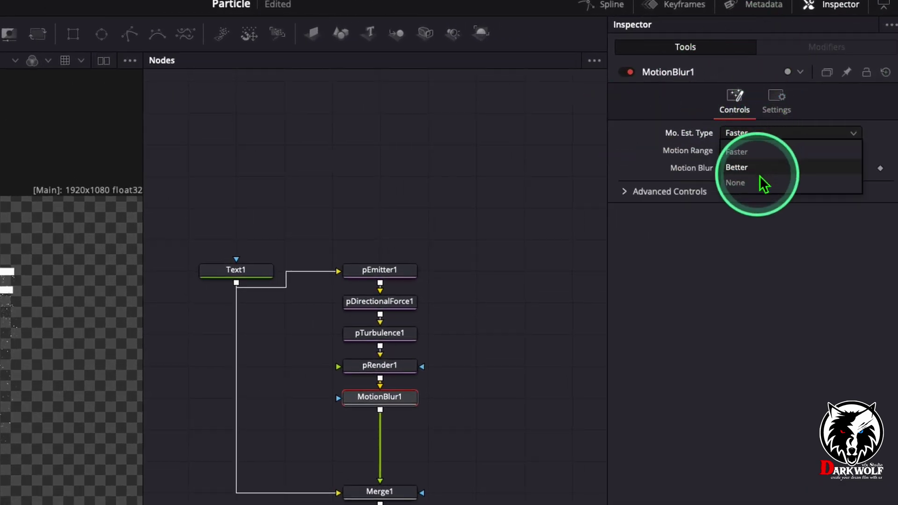
pyautogui.click(766, 169)
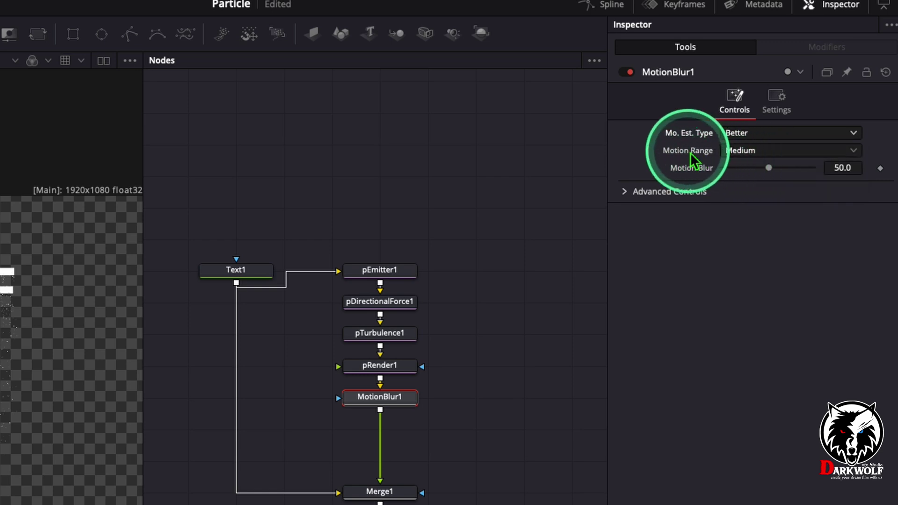
pyautogui.click(754, 152)
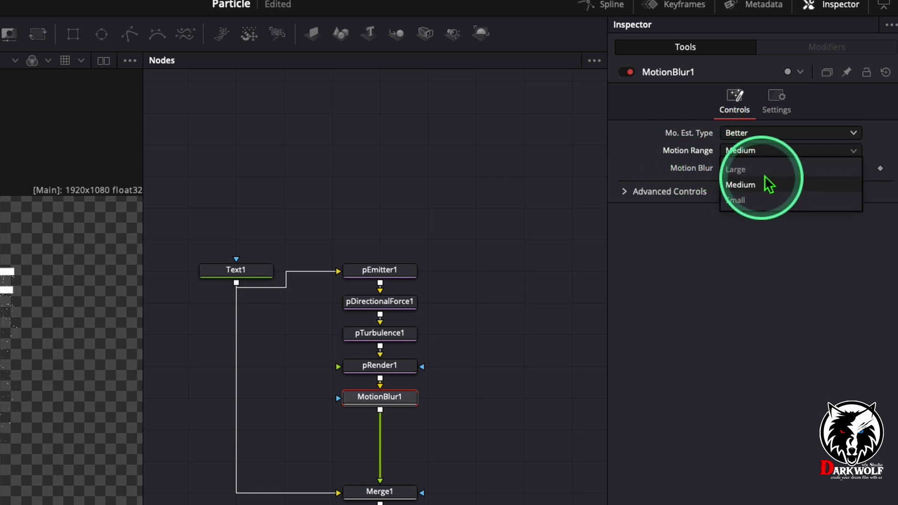
pyautogui.click(765, 171)
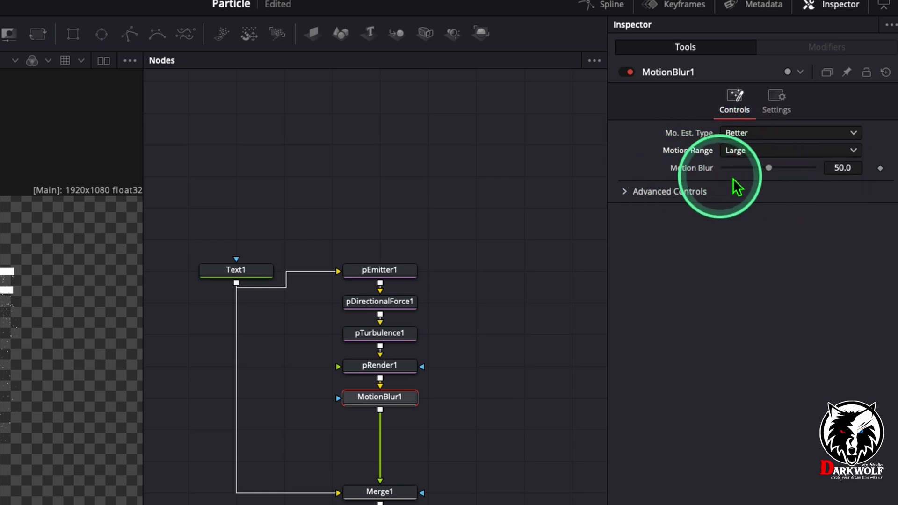
pyautogui.moveTo(768, 172); pyautogui.dragTo(852, 172)
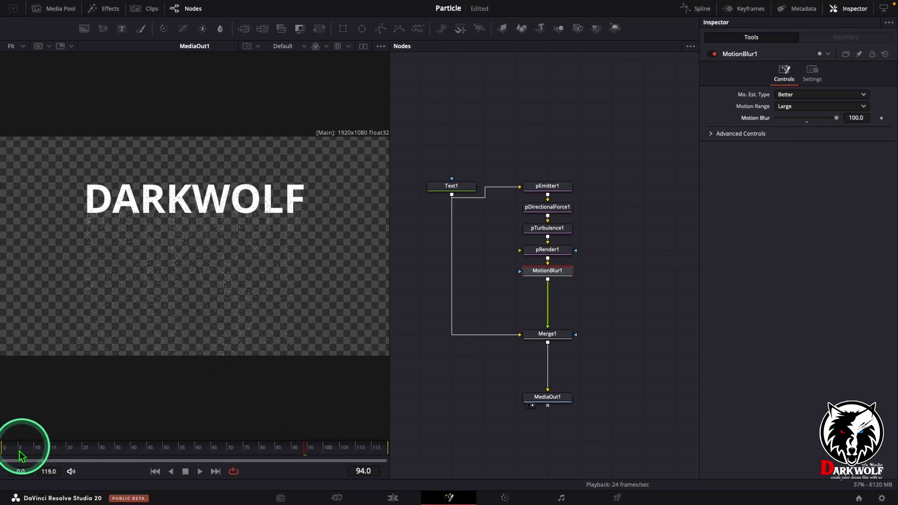
# Step: Rewind to frame 0, stop playback, and swap Merge1's inputs so particles fall beneath DARKWOLF
pyautogui.click(1, 445)
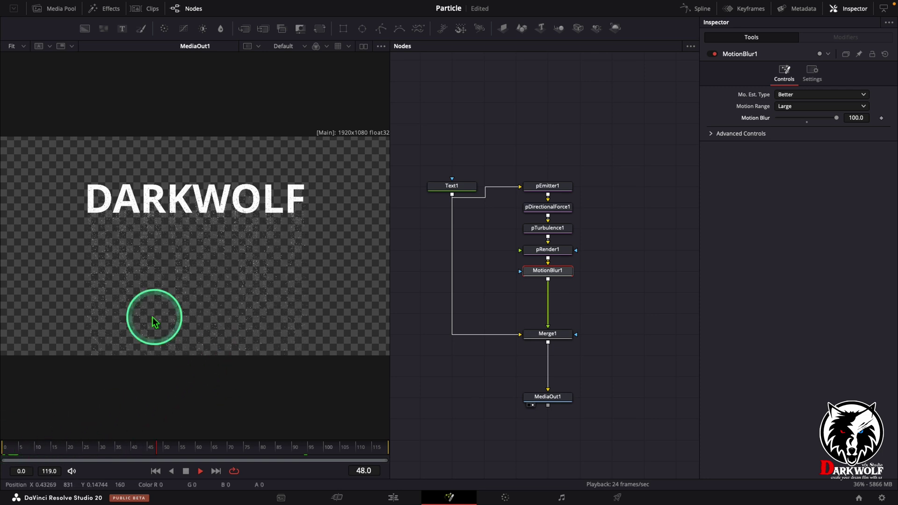
pyautogui.click(286, 293)
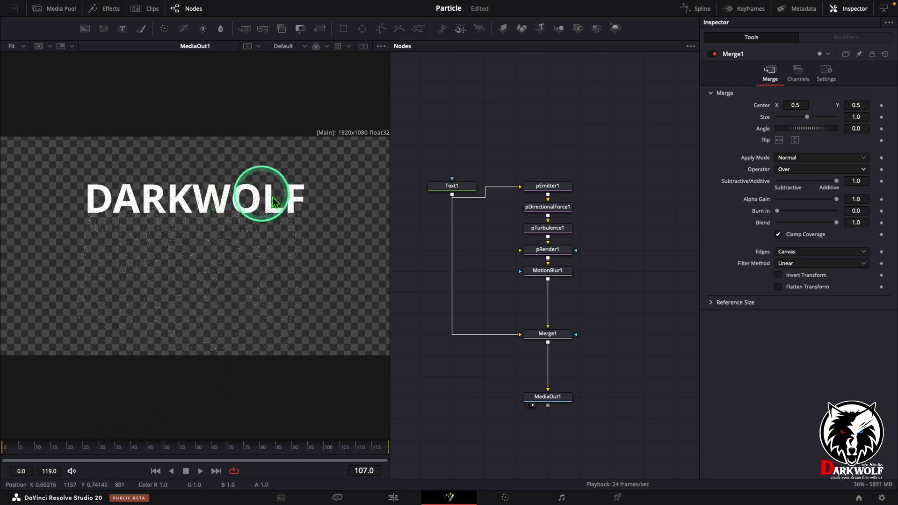
pyautogui.click(543, 340)
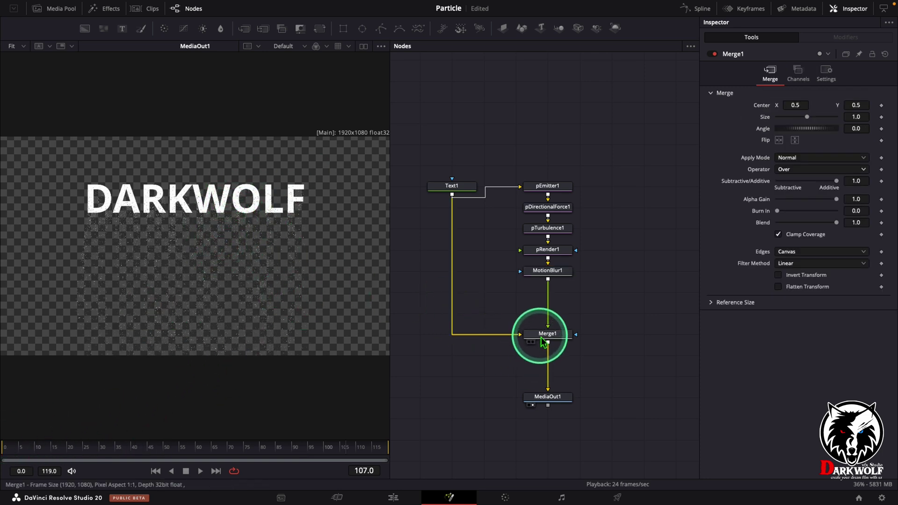
pyautogui.rightClick(543, 343)
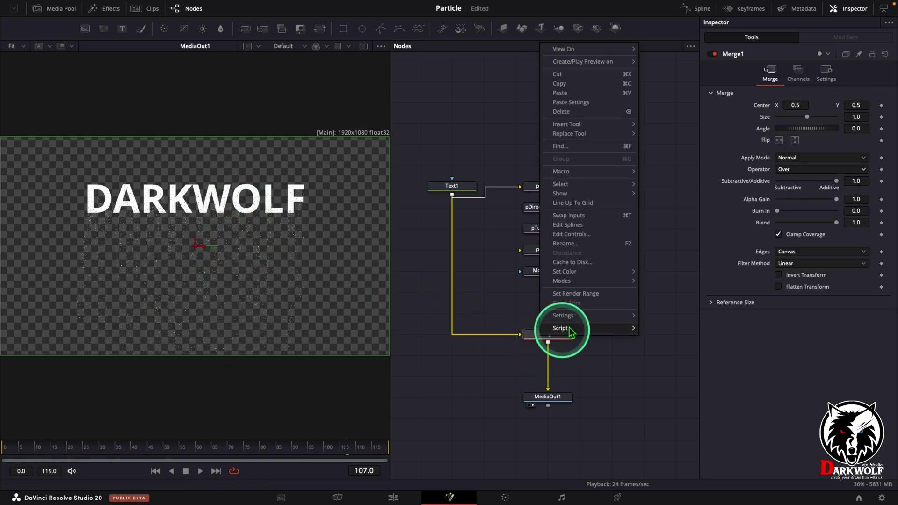
pyautogui.click(599, 216)
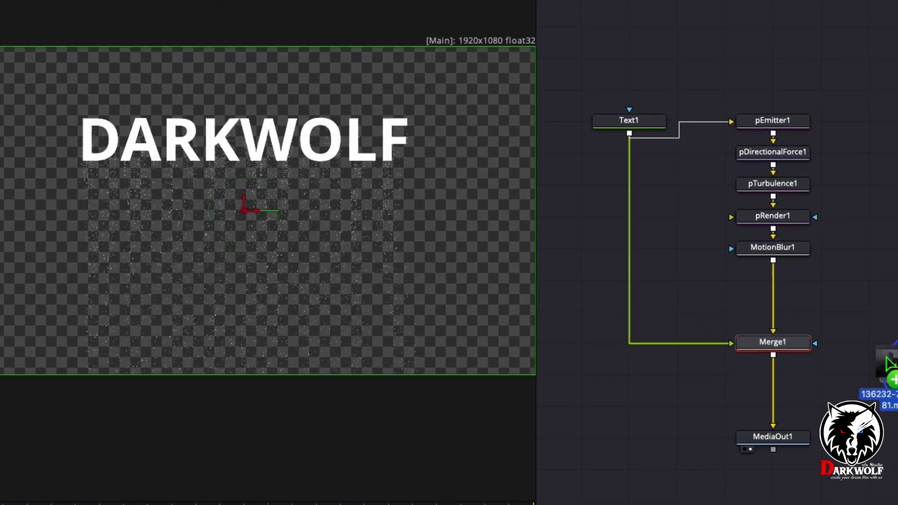
# Step: Add the house image via a new Merge2, swap its inputs to put it behind, then select MediaOut1
pyautogui.moveTo(887, 360); pyautogui.dragTo(794, 366)
pyautogui.rightClick(784, 403)
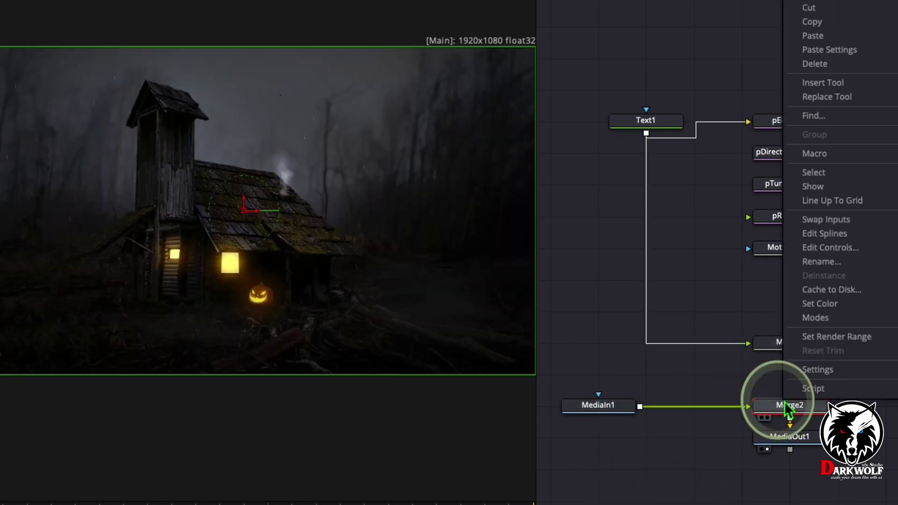
pyautogui.click(872, 220)
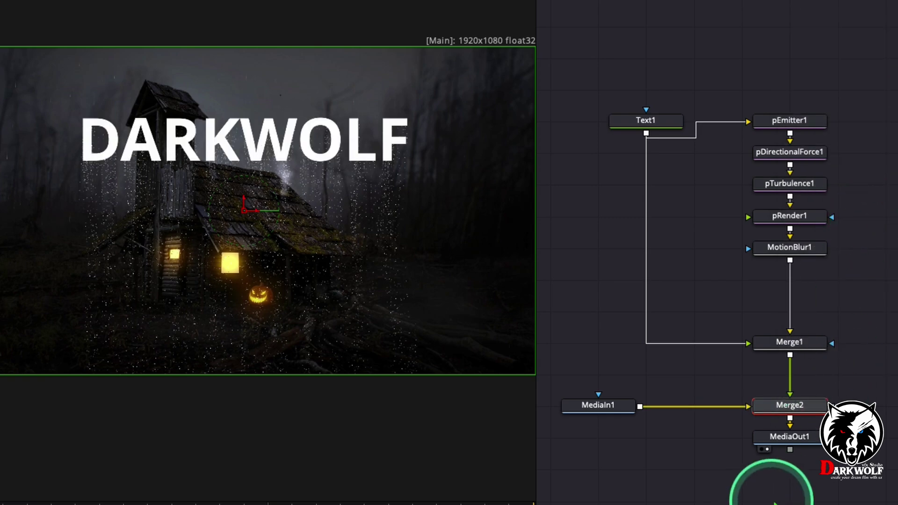
pyautogui.click(790, 437)
pyautogui.click(186, 471)
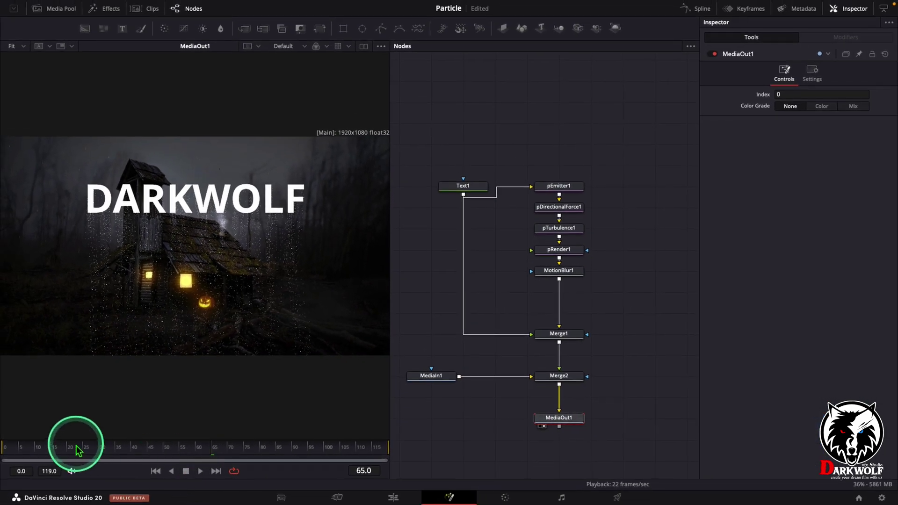